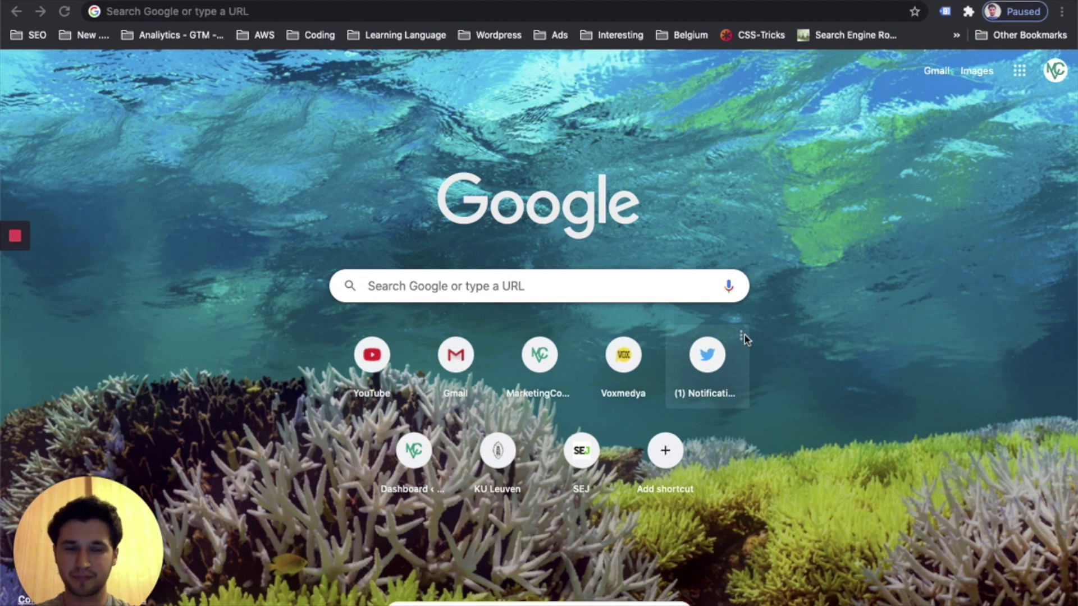
Go to tagmanager.google.com and start creating a new Tag Manager account.
{"action": "left_click", "coordinate": [422, 17]}
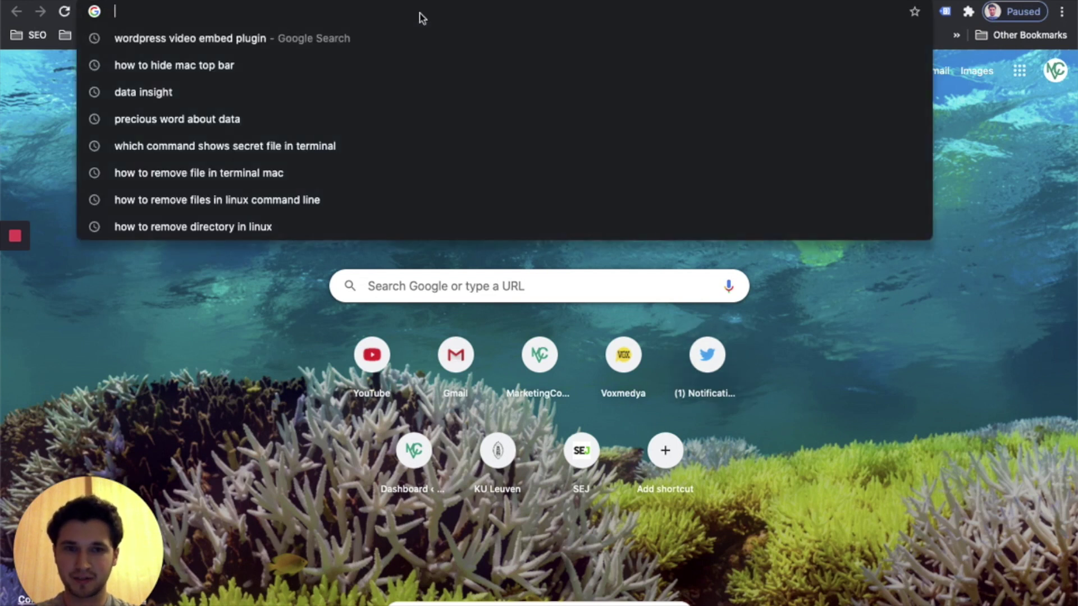
{"action": "type", "text": "tagmanager.google.com"}
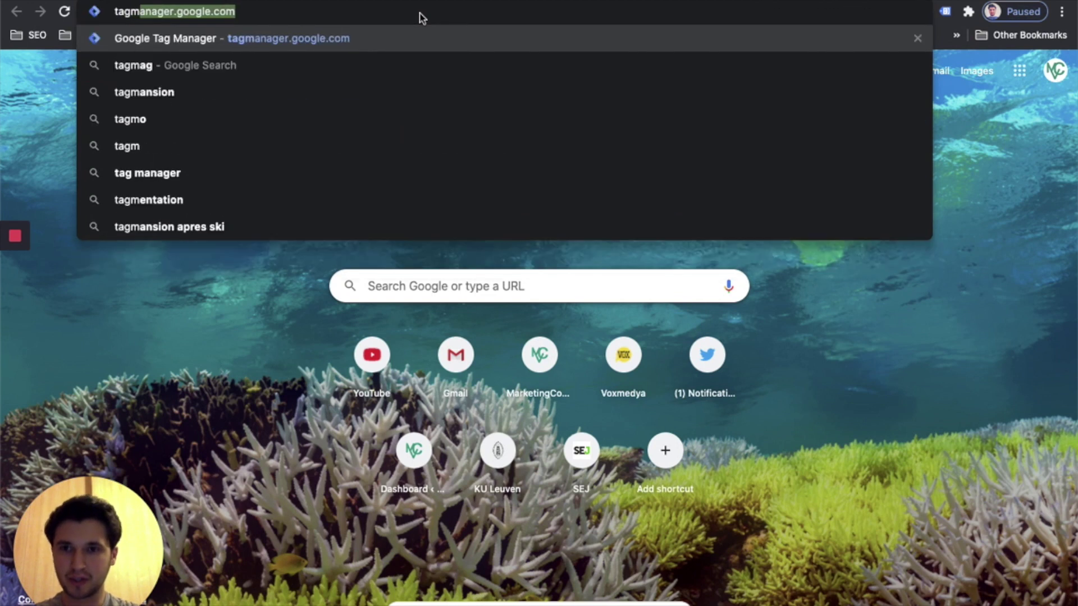
{"action": "key", "text": "Return"}
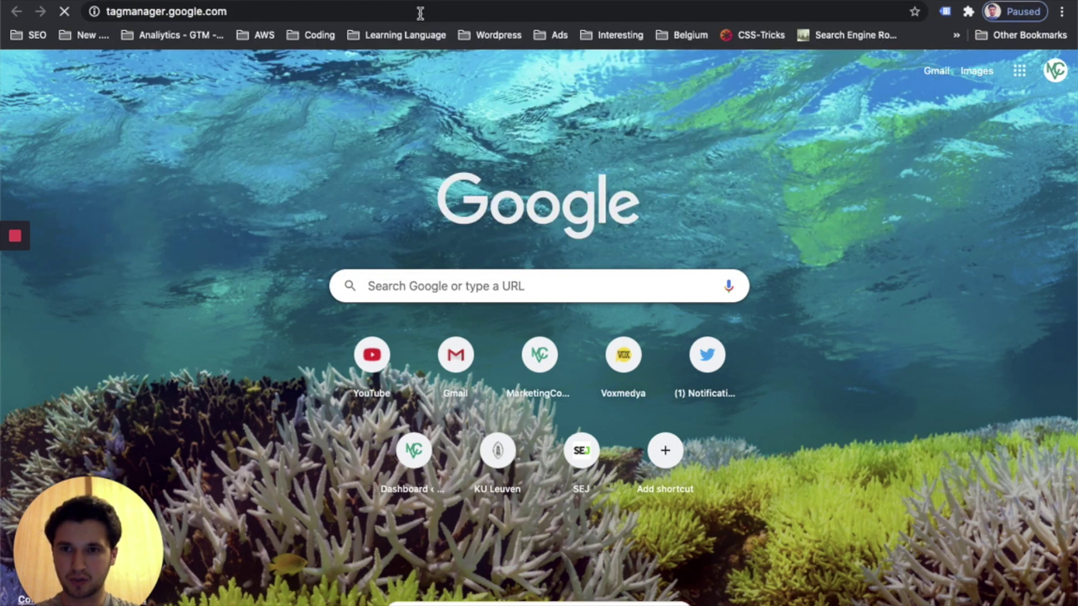
{"action": "left_click", "coordinate": [546, 181]}
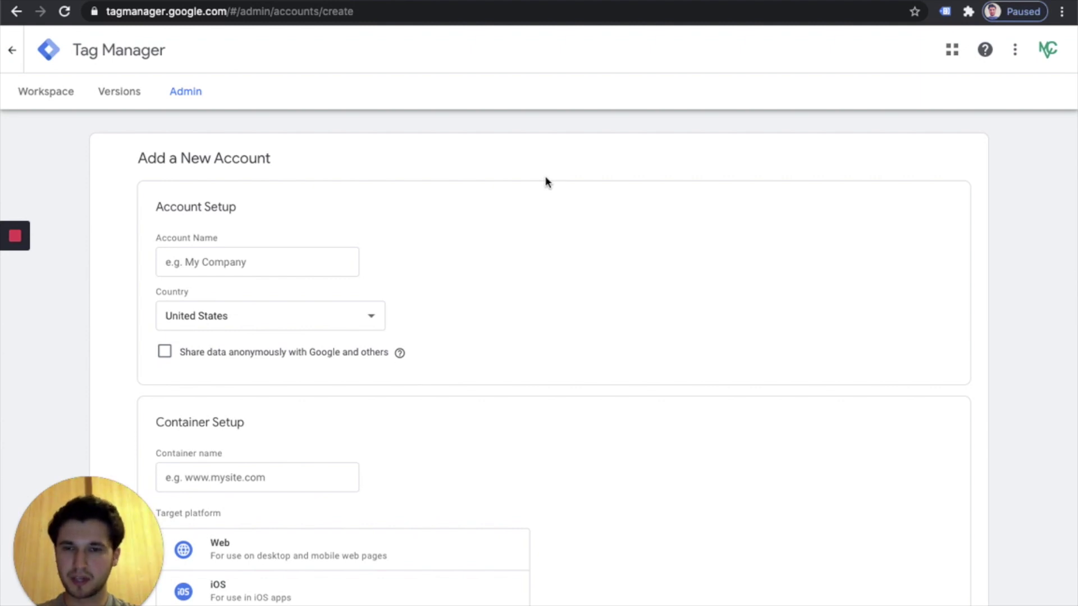
Name the new account Marketing Coder and set its country to Belgium.
{"action": "scroll", "coordinate": [374, 122], "scroll_direction": "down", "scroll_amount": 1}
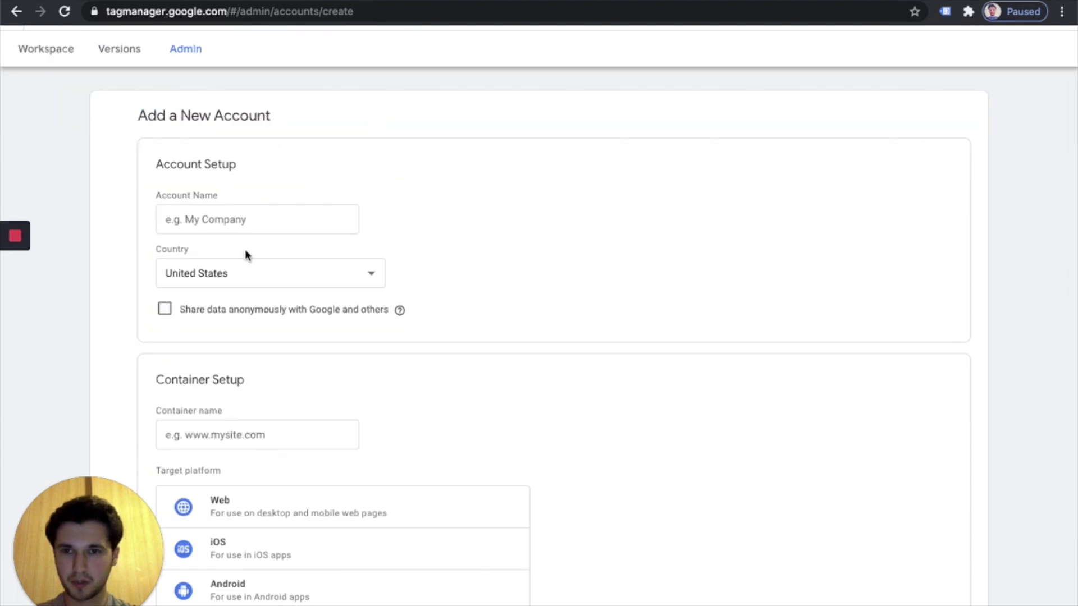
{"action": "left_click", "coordinate": [248, 227]}
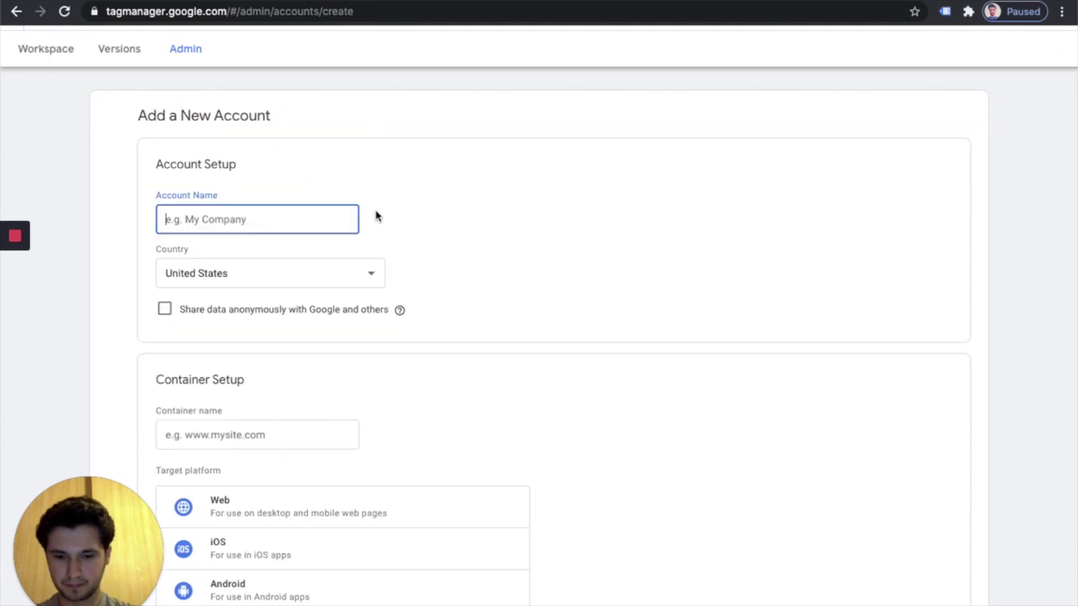
{"action": "type", "text": "Marketing Coder"}
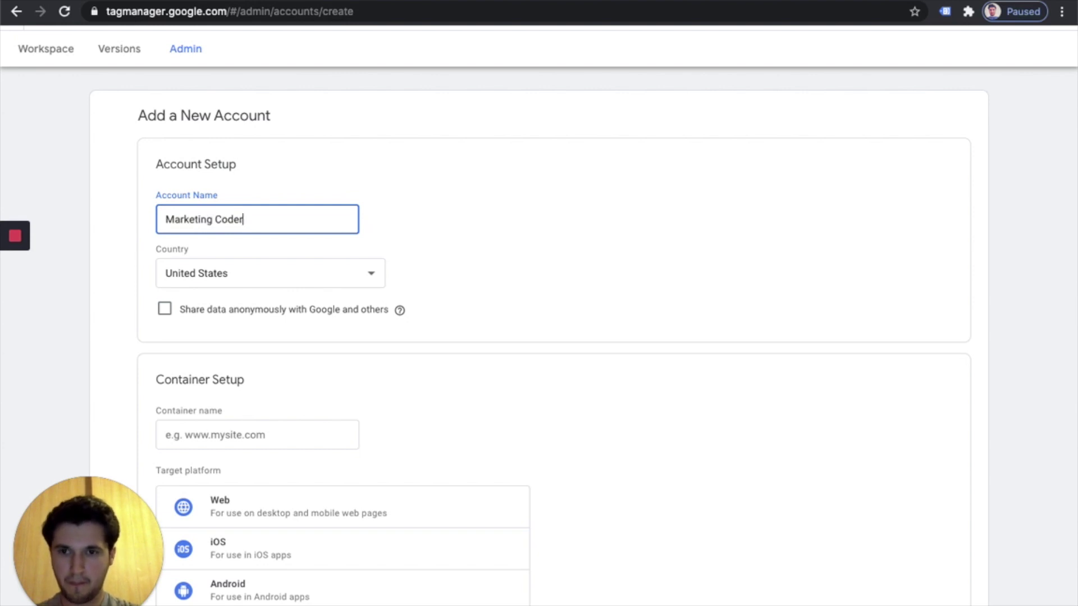
{"action": "left_click", "coordinate": [347, 281]}
{"action": "scroll", "coordinate": [347, 282], "scroll_direction": "up", "scroll_amount": 15}
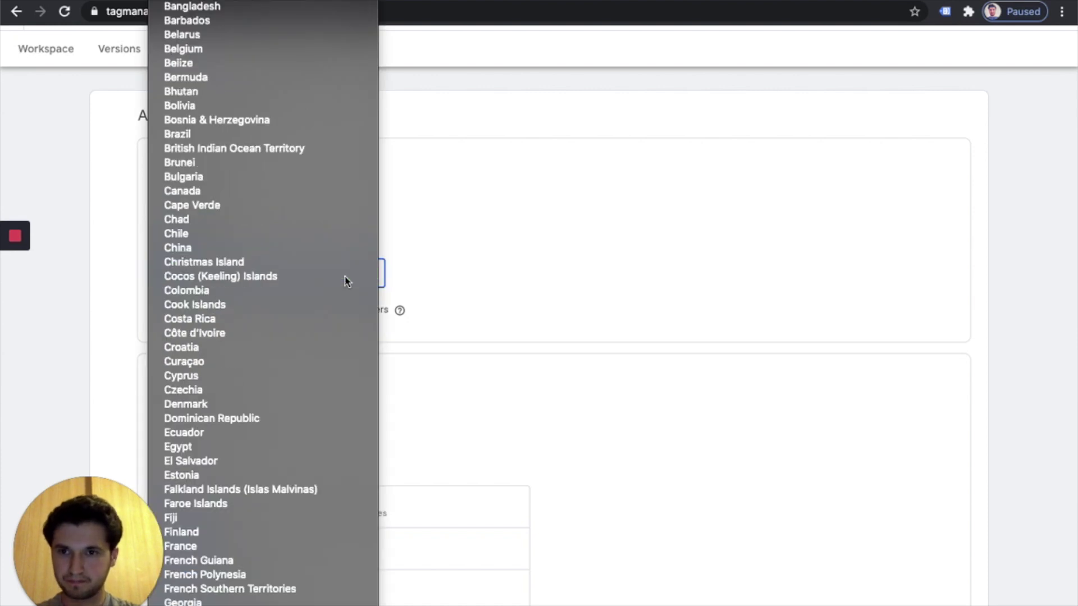
{"action": "left_click", "coordinate": [252, 49]}
Name the container marketingcoder.com and choose Web as its target platform.
{"action": "scroll", "coordinate": [321, 248], "scroll_direction": "down", "scroll_amount": 2}
{"action": "left_click", "coordinate": [314, 333]}
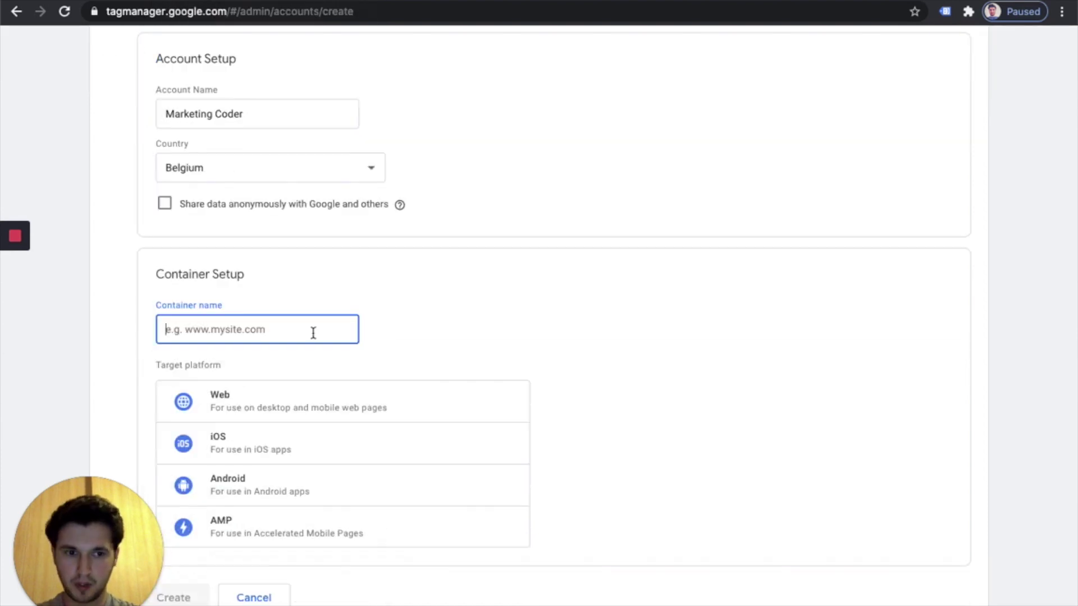
{"action": "scroll", "coordinate": [422, 326], "scroll_direction": "down", "scroll_amount": 1}
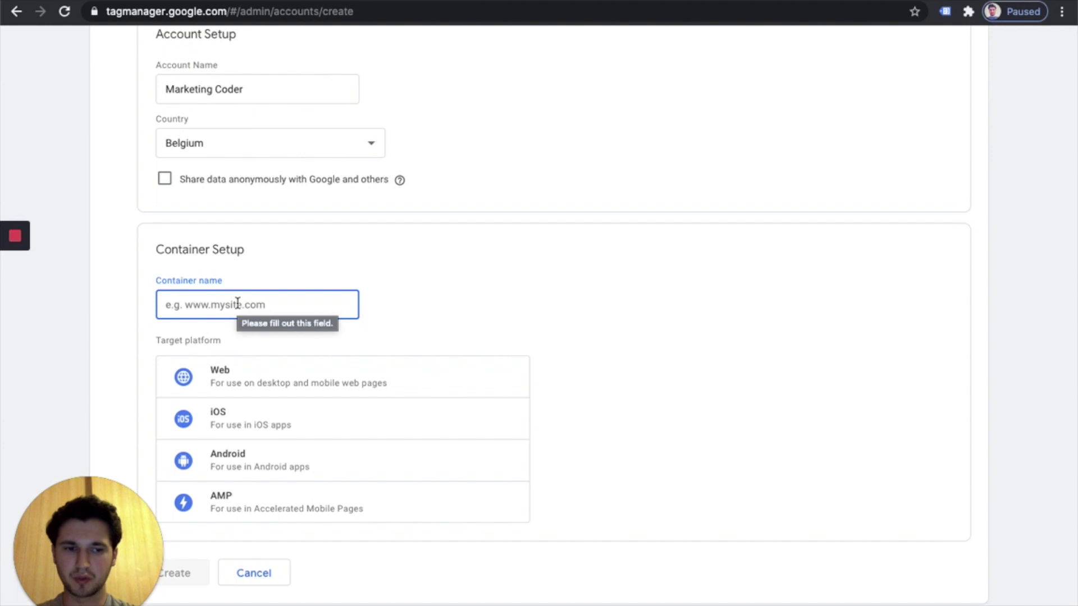
{"action": "type", "text": "mar"}
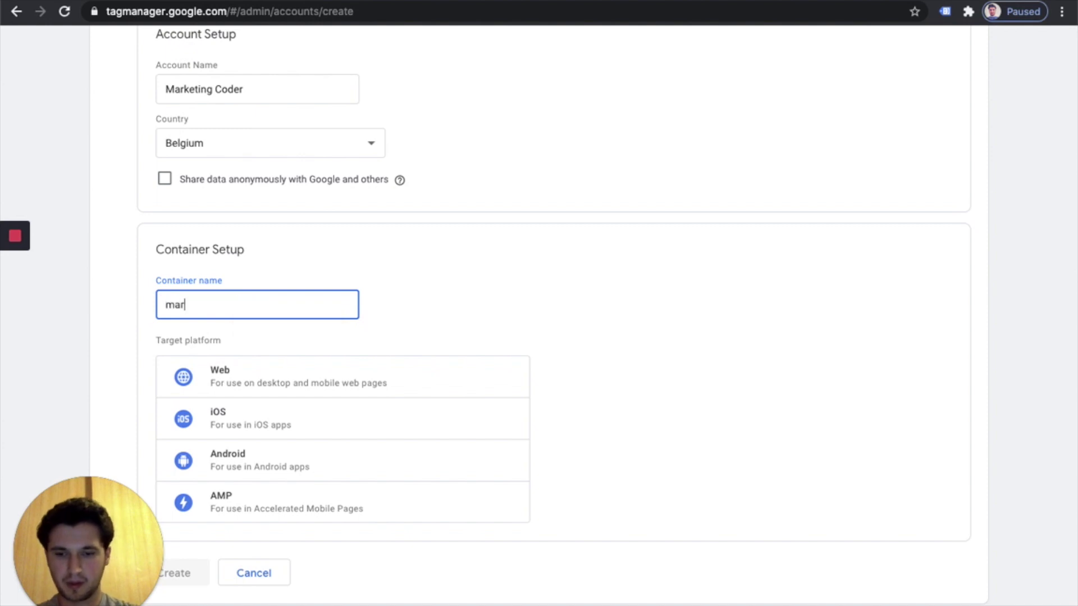
{"action": "type", "text": "keting"}
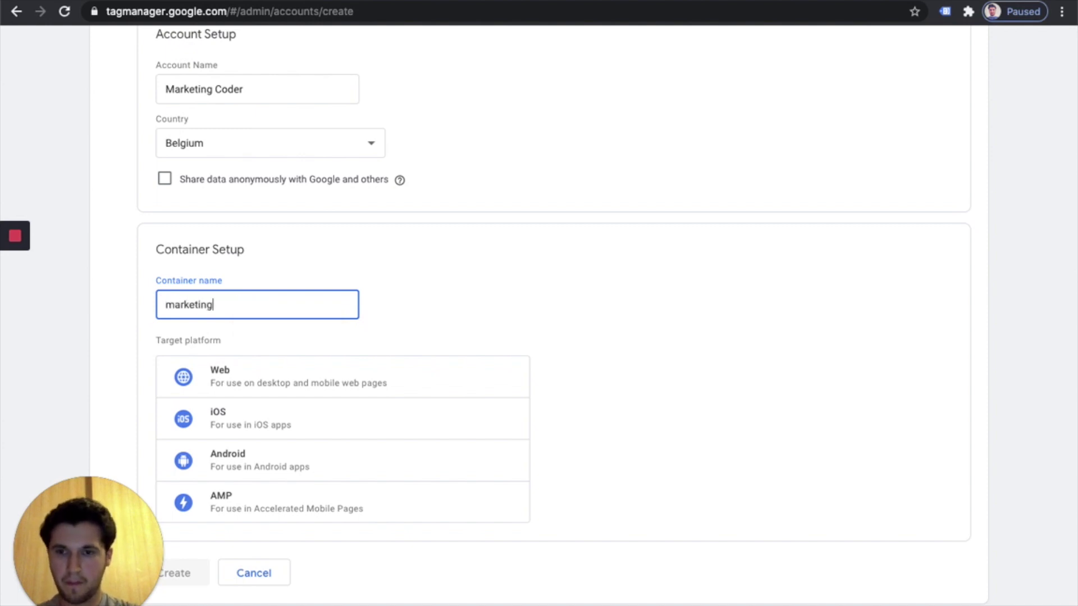
{"action": "type", "text": "coder.com"}
{"action": "scroll", "coordinate": [296, 339], "scroll_direction": "down", "scroll_amount": 1}
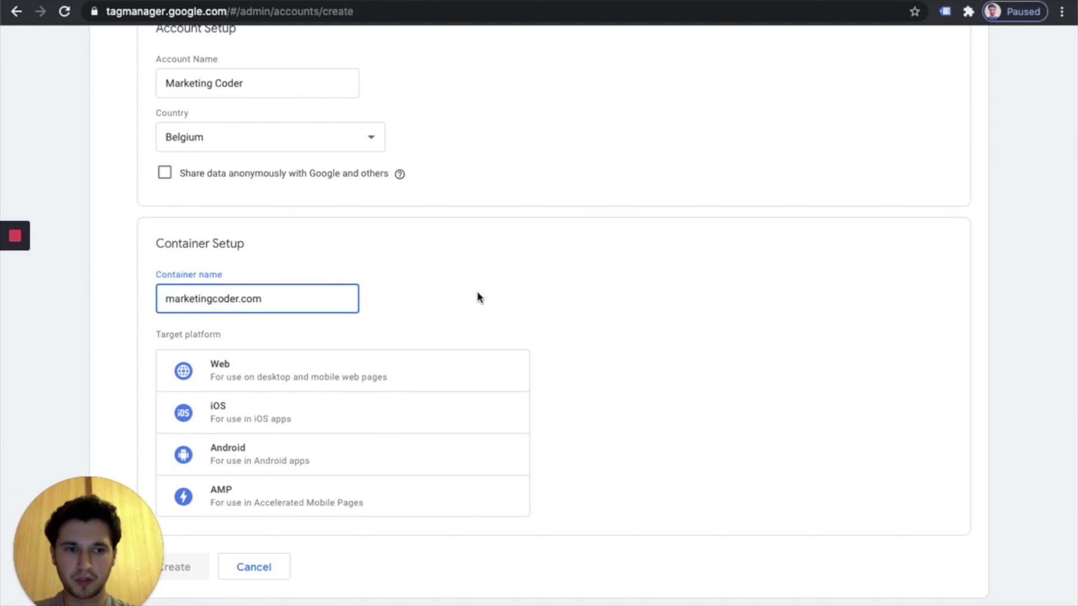
{"action": "left_click", "coordinate": [217, 376]}
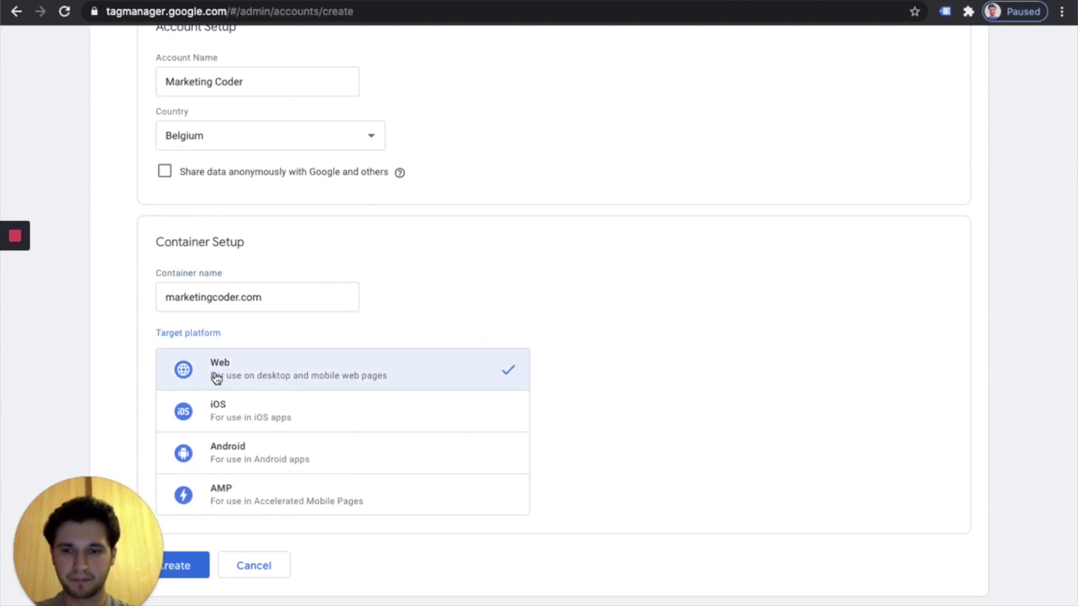
Create the account and accept the Tag Manager Terms of Service, including the GDPR Data Processing Terms.
{"action": "left_click", "coordinate": [189, 568]}
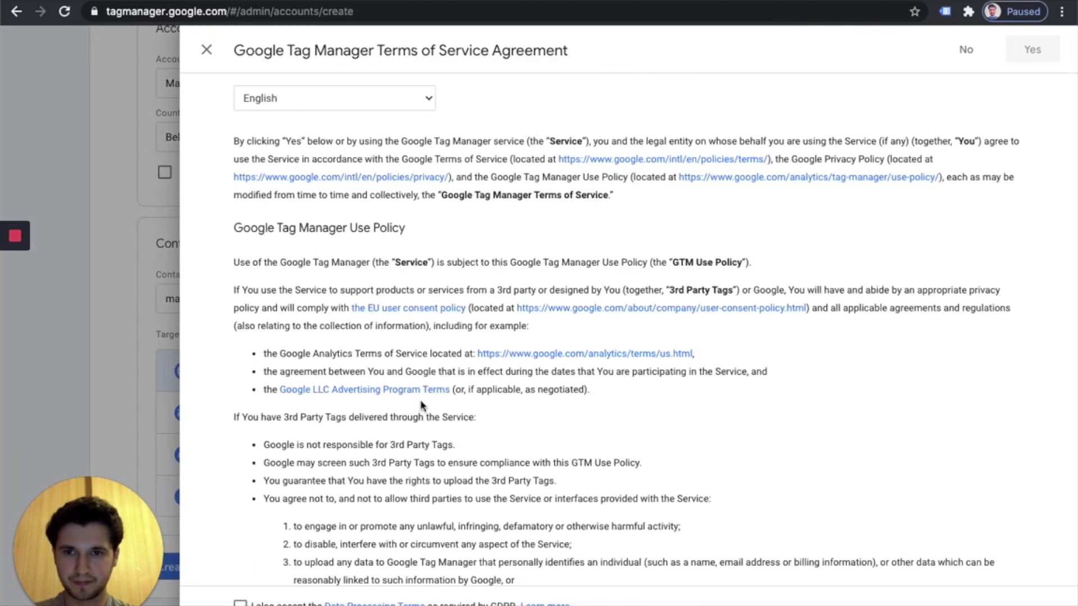
{"action": "scroll", "coordinate": [591, 238], "scroll_direction": "down", "scroll_amount": 5}
{"action": "left_click", "coordinate": [240, 602]}
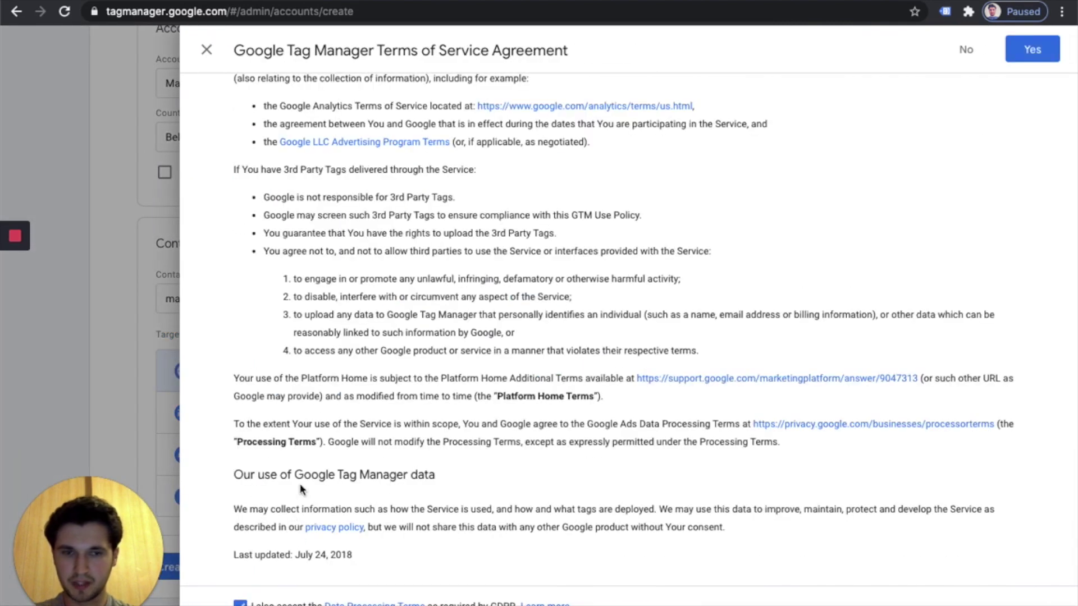
{"action": "left_click", "coordinate": [1042, 49]}
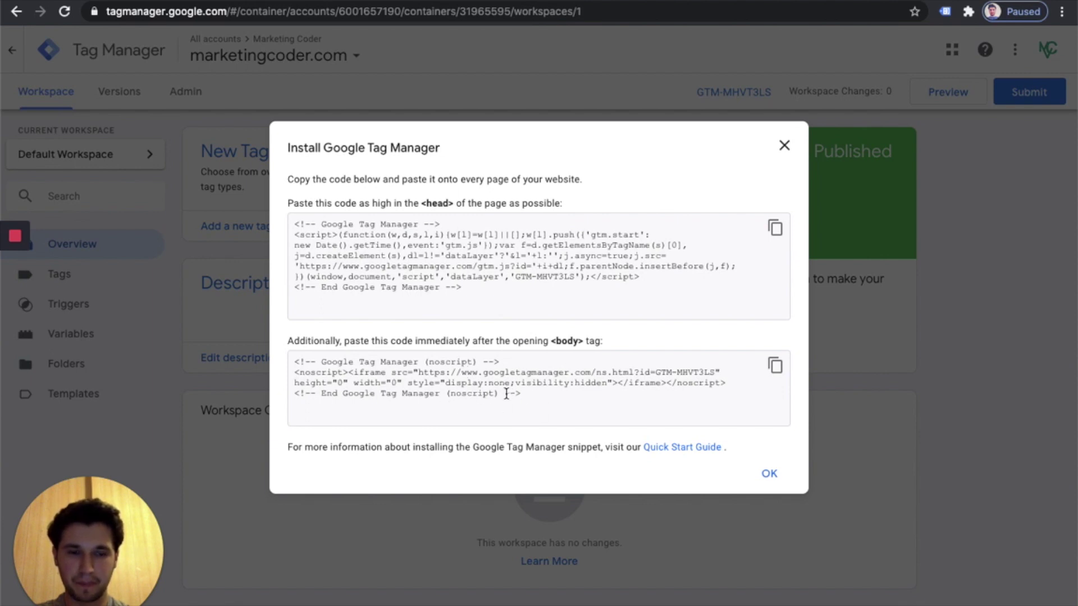
Dismiss the Google Tag Manager installation snippets and reopen them from the container ID.
{"action": "left_click", "coordinate": [785, 148]}
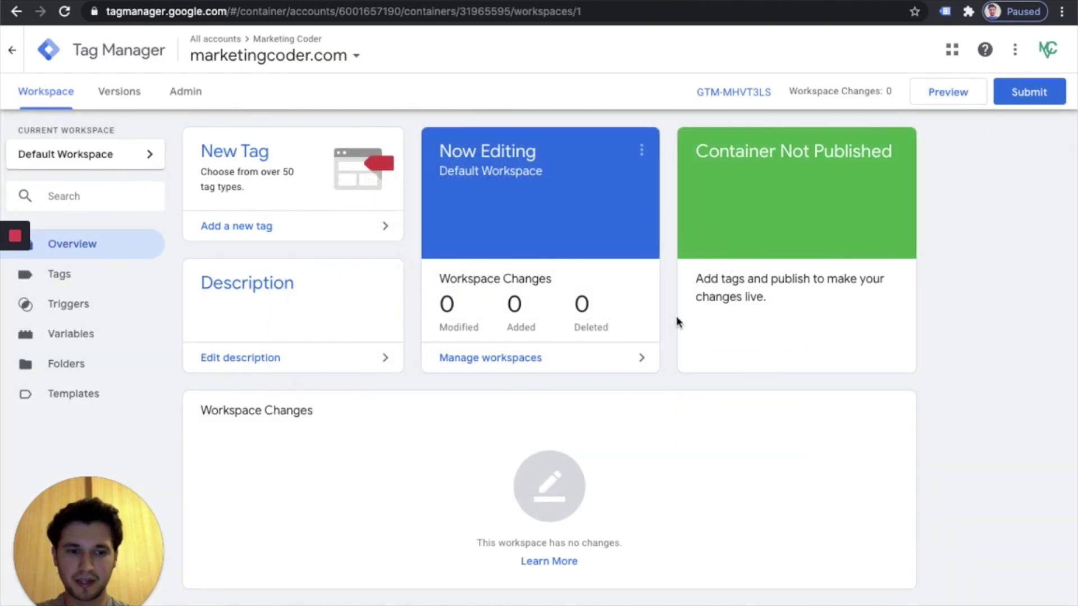
{"action": "left_click", "coordinate": [738, 101]}
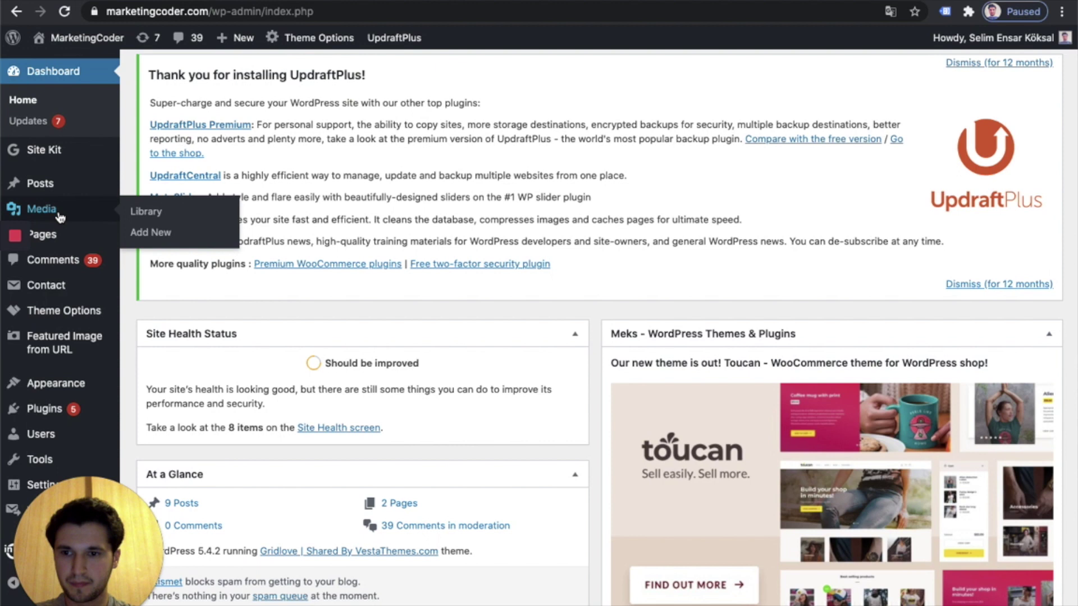
In the site's WordPress admin, open the Gridlove theme's header.php in the Theme Editor.
{"action": "mouse_move", "coordinate": [55, 324]}
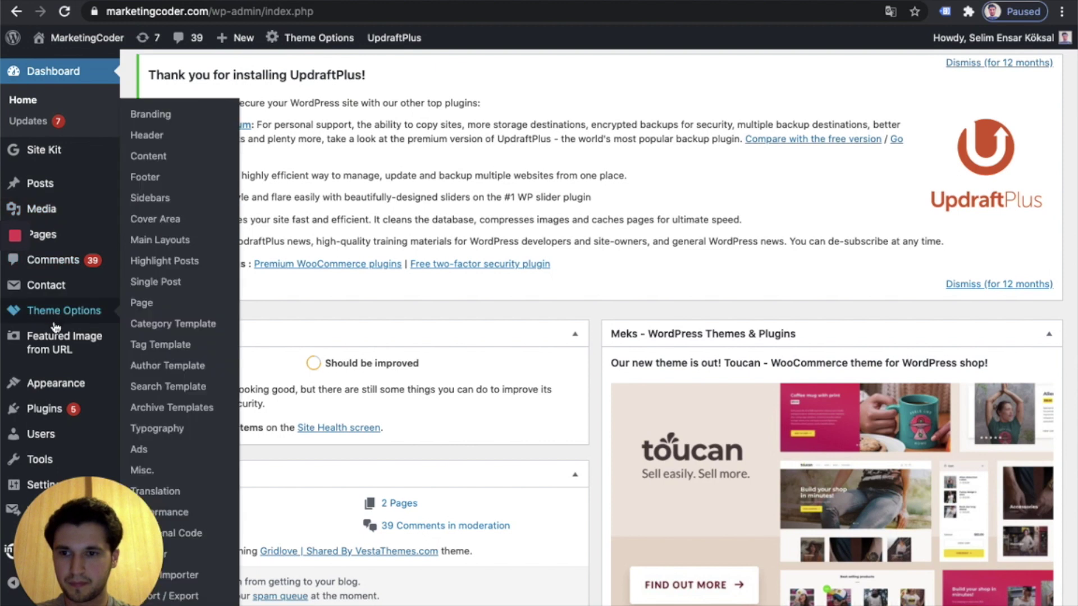
{"action": "mouse_move", "coordinate": [54, 385]}
{"action": "left_click", "coordinate": [187, 491]}
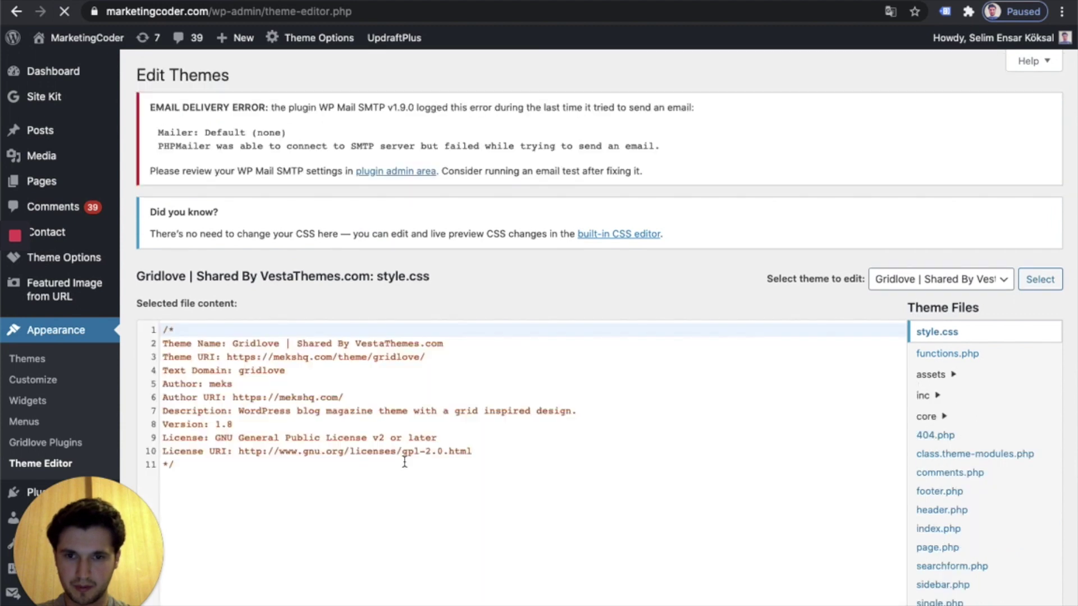
{"action": "scroll", "coordinate": [404, 462], "scroll_direction": "down", "scroll_amount": 3}
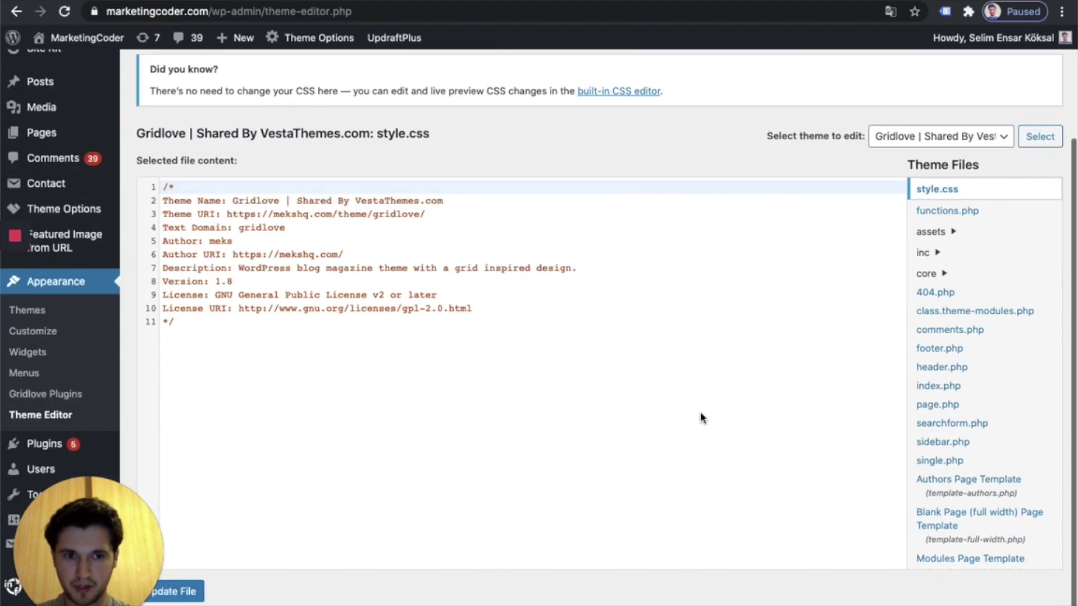
{"action": "left_click", "coordinate": [936, 369]}
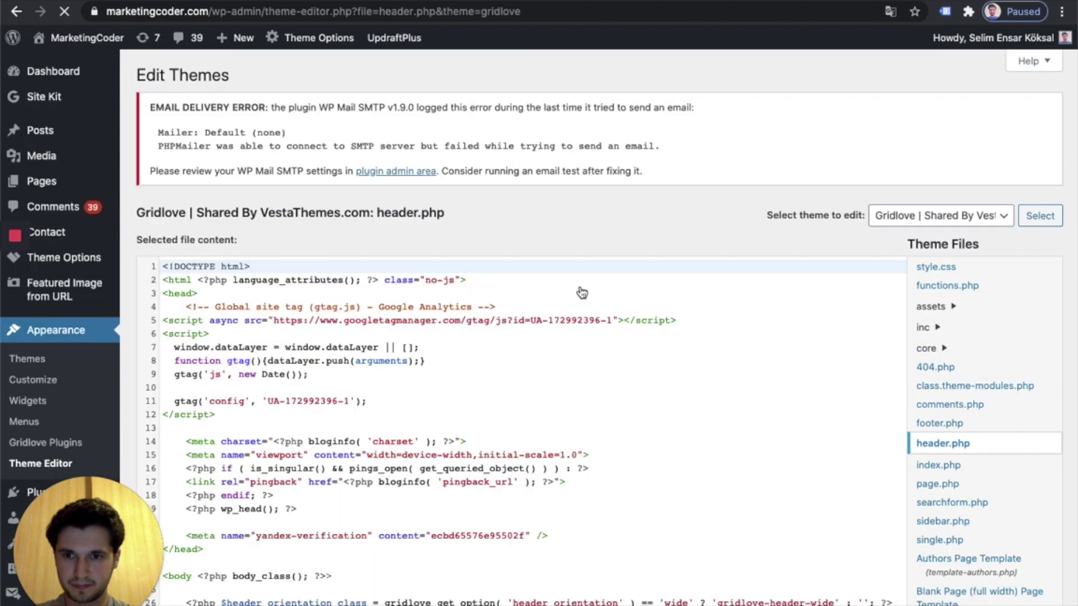
Delete the Google Analytics global site tag (gtag.js) block from the head section of header.php.
{"action": "scroll", "coordinate": [504, 287], "scroll_direction": "down", "scroll_amount": 2}
{"action": "scroll", "coordinate": [504, 287], "scroll_direction": "up", "scroll_amount": 2}
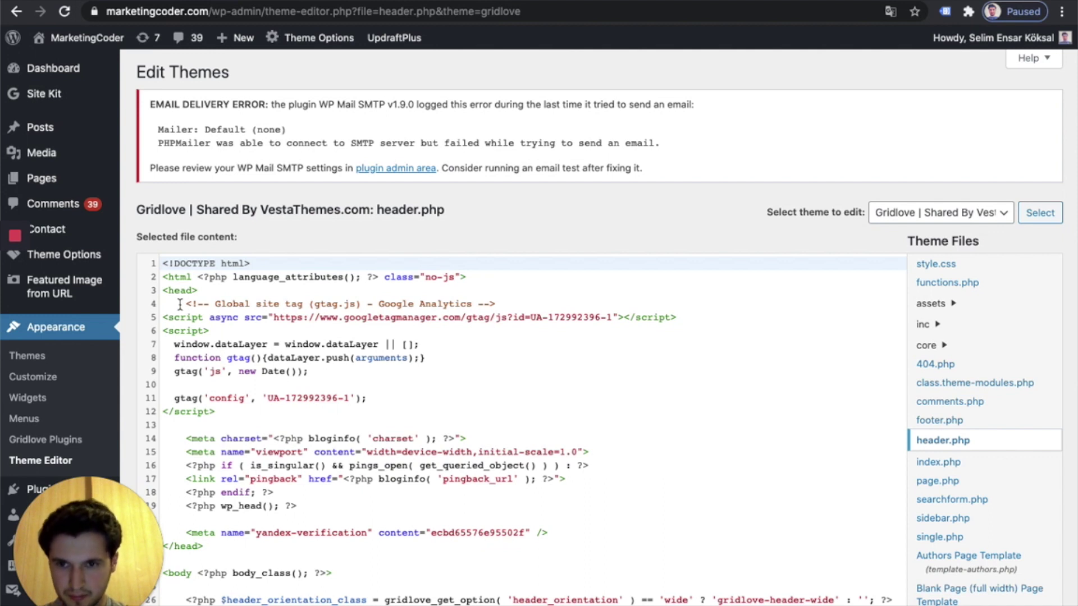
{"action": "left_click_drag", "start_coordinate": [183, 305], "coordinate": [240, 414]}
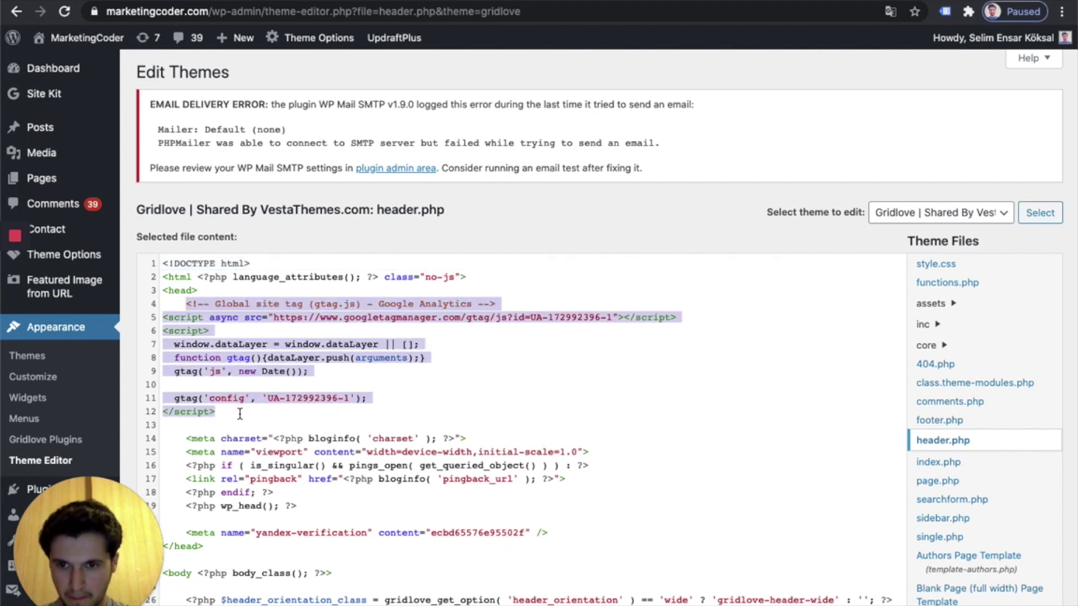
{"action": "key", "text": "BackSpace"}
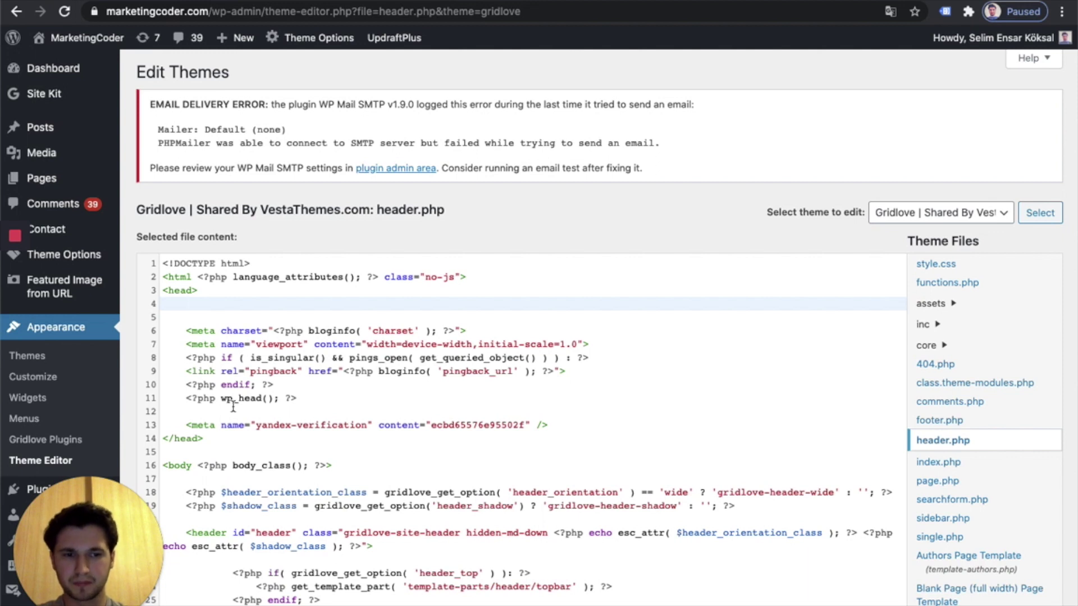
{"action": "scroll", "coordinate": [346, 414], "scroll_direction": "down", "scroll_amount": 1}
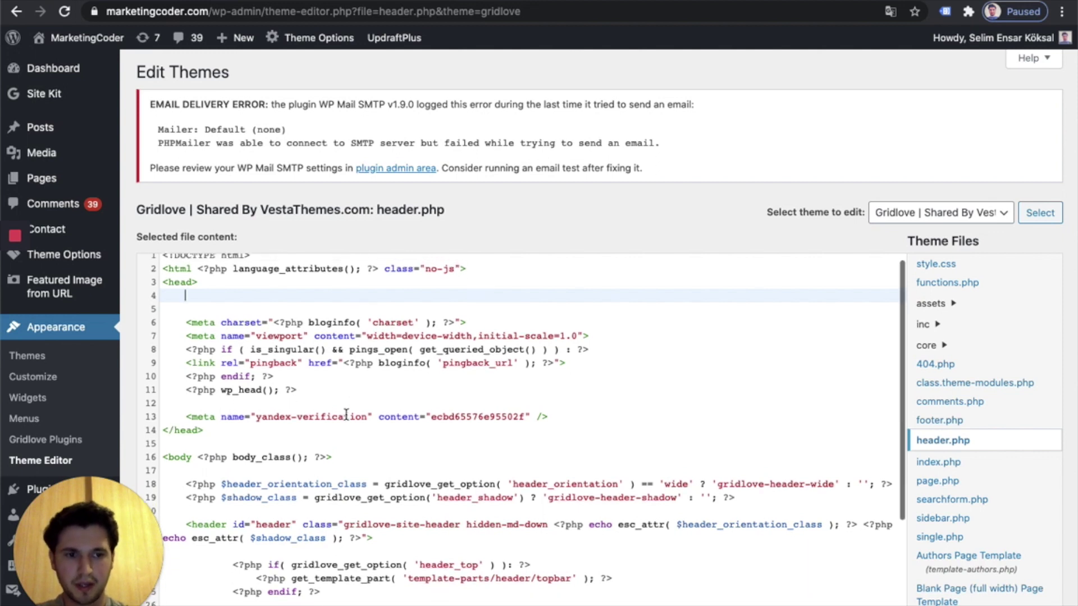
{"action": "scroll", "coordinate": [331, 360], "scroll_direction": "up", "scroll_amount": 1}
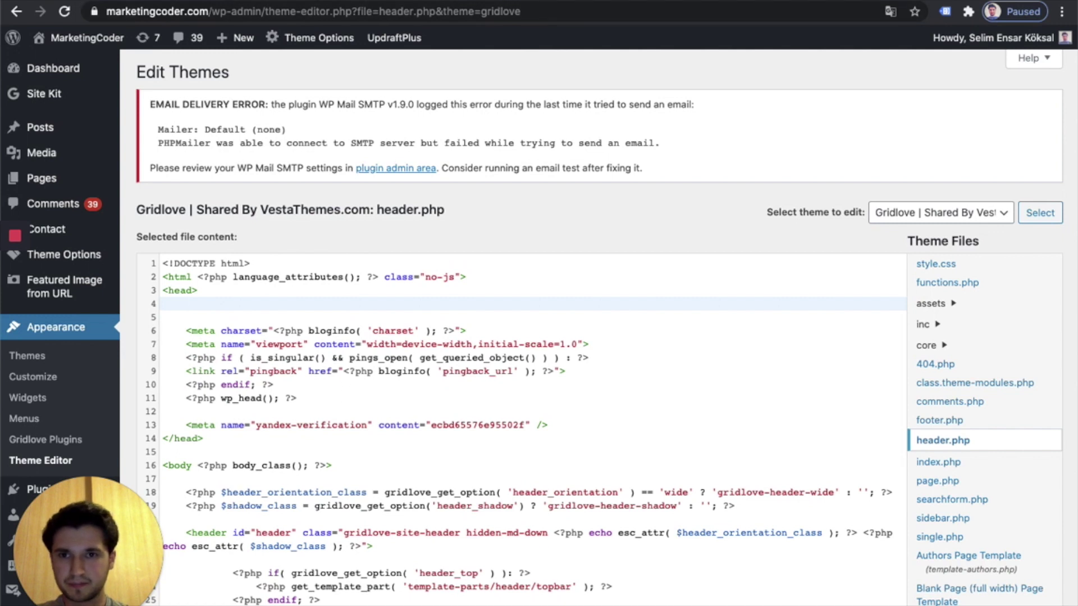
Copy the head snippet from Tag Manager and paste it directly below the opening head tag in header.php.
{"action": "left_click", "coordinate": [400, 1]}
{"action": "left_click", "coordinate": [775, 228]}
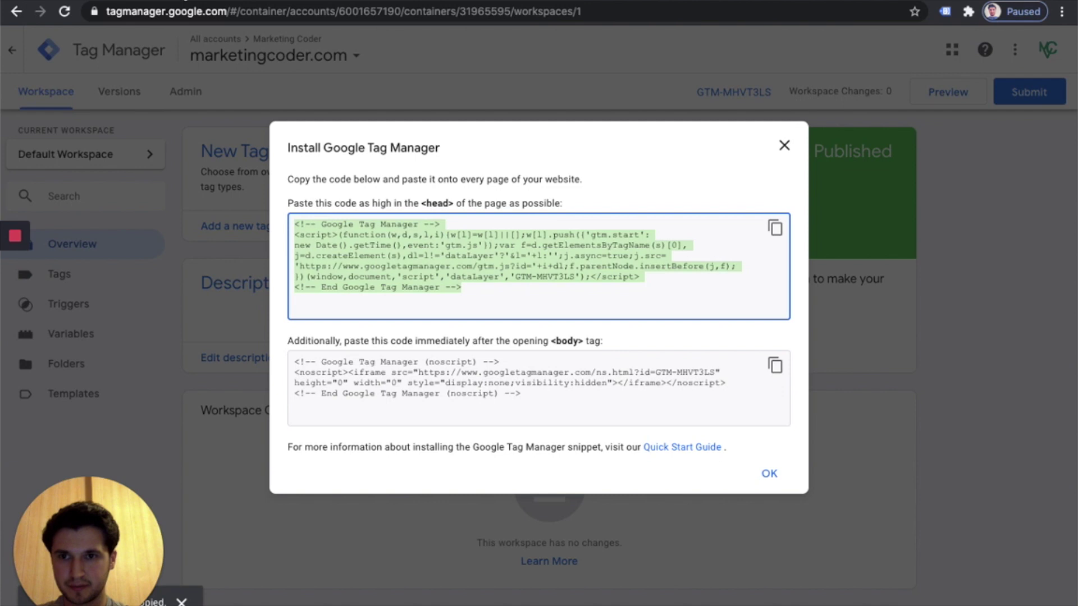
{"action": "left_click", "coordinate": [258, 1]}
{"action": "key", "text": "ctrl+v"}
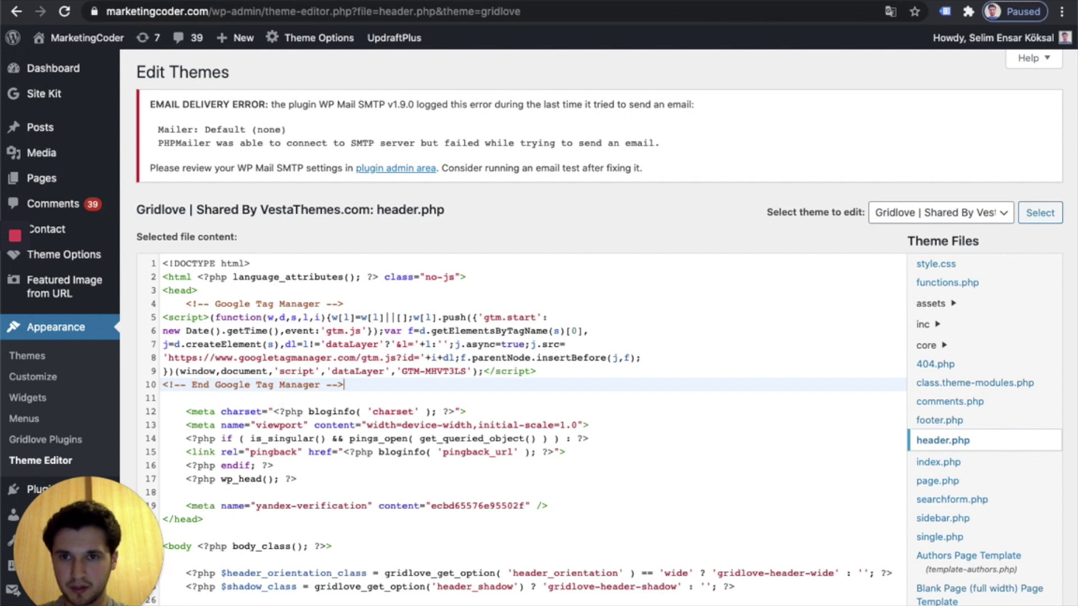
Copy the noscript body snippet from Tag Manager and paste it on a new line after the opening body tag in header.php.
{"action": "left_click", "coordinate": [230, 2]}
{"action": "left_click", "coordinate": [774, 366]}
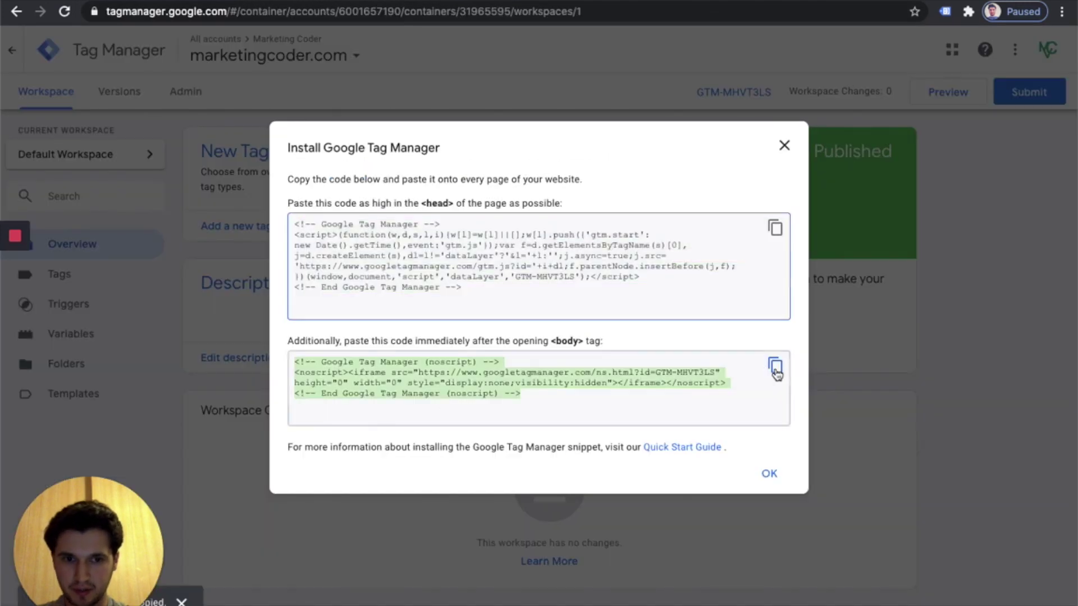
{"action": "key", "text": "super+alt+Left"}
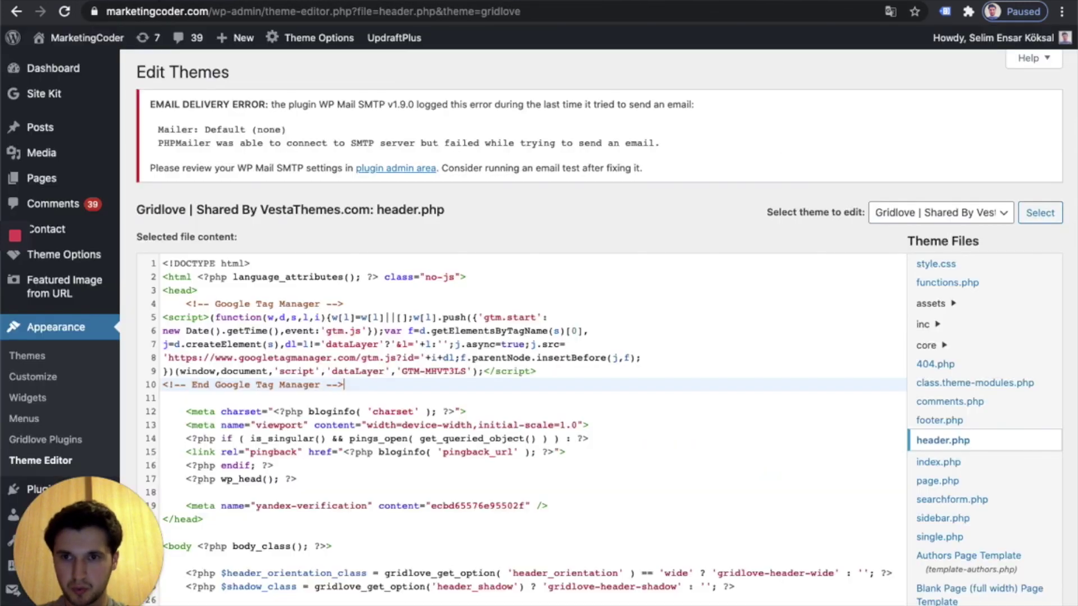
{"action": "scroll", "coordinate": [305, 430], "scroll_direction": "down", "scroll_amount": 5}
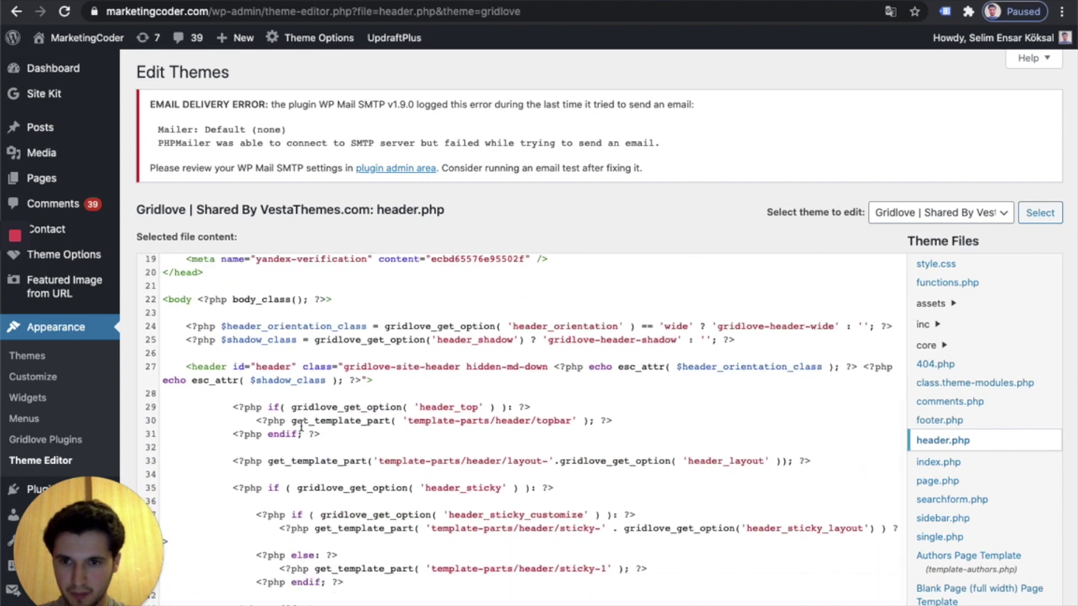
{"action": "left_click", "coordinate": [350, 305]}
{"action": "key", "text": "Return"}
{"action": "key", "text": "super+v"}
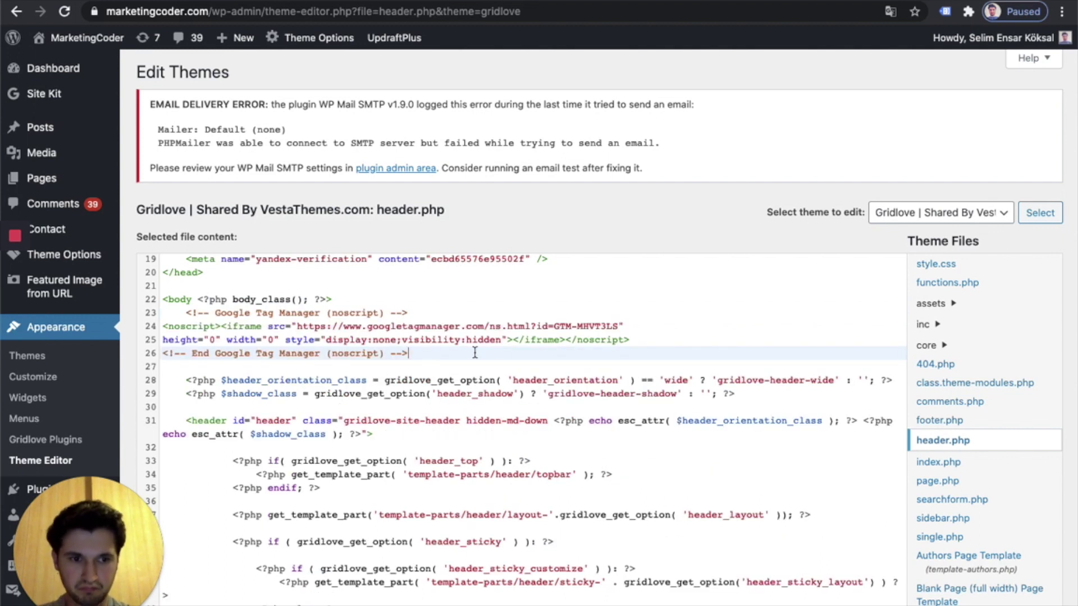
{"action": "scroll", "coordinate": [522, 366], "scroll_direction": "down", "scroll_amount": 5}
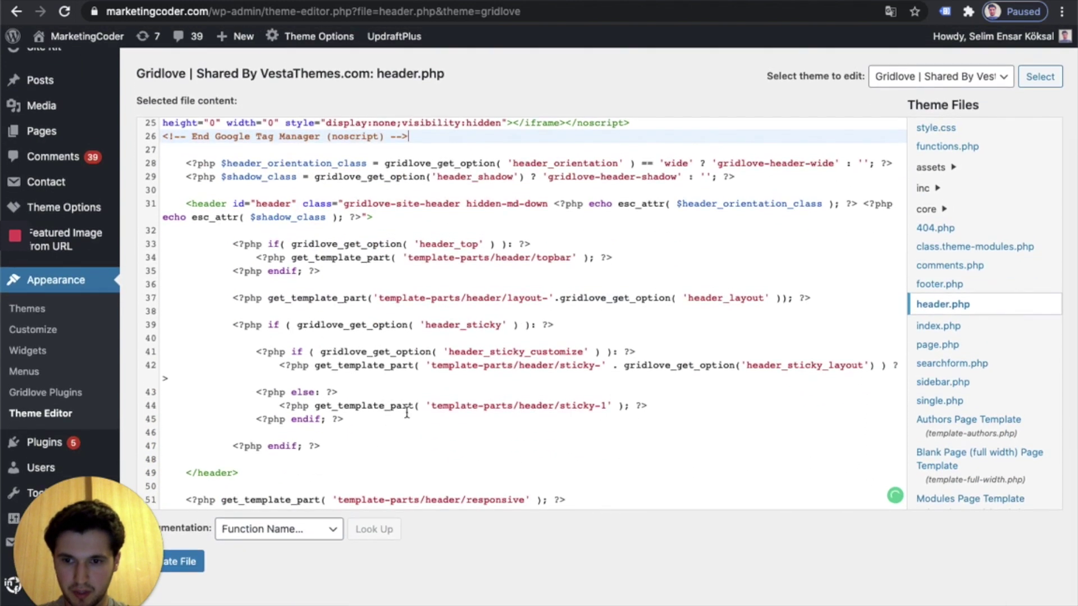
Save the edited header.php to the theme and open the marketingcoder.com homepage.
{"action": "left_click", "coordinate": [181, 559]}
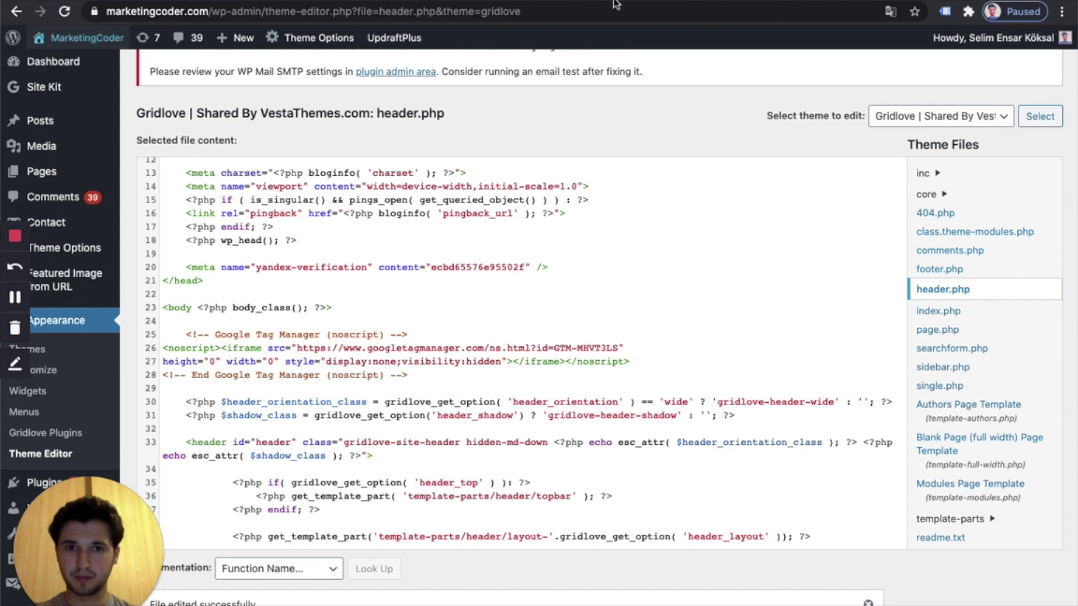
{"action": "left_click", "coordinate": [402, 1]}
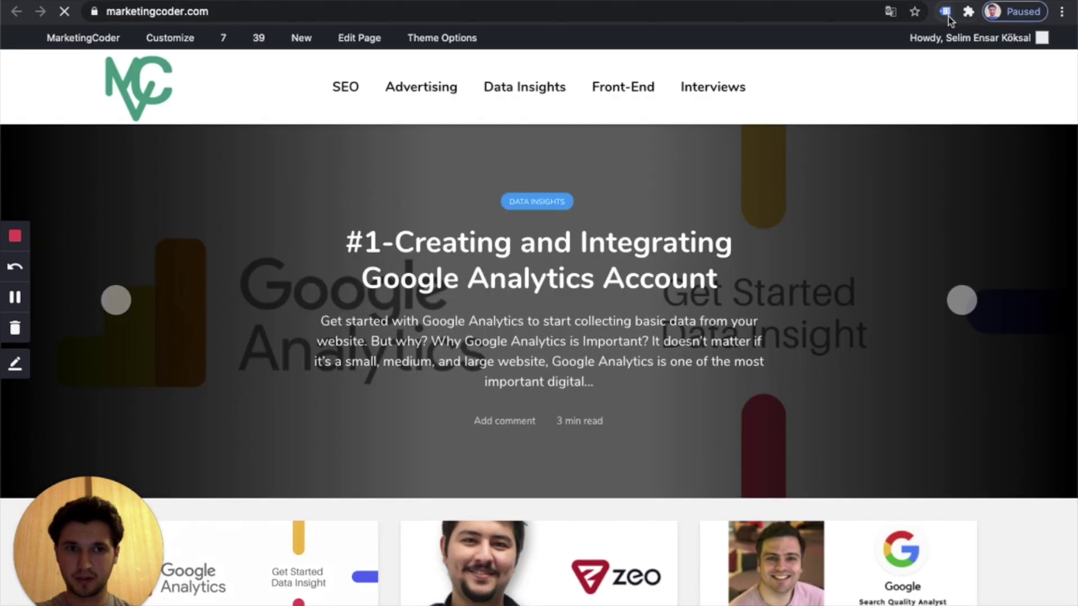
Enable Google Tag Assistant for the homepage and record a page reload to examine the tag analysis results.
{"action": "left_click", "coordinate": [946, 13]}
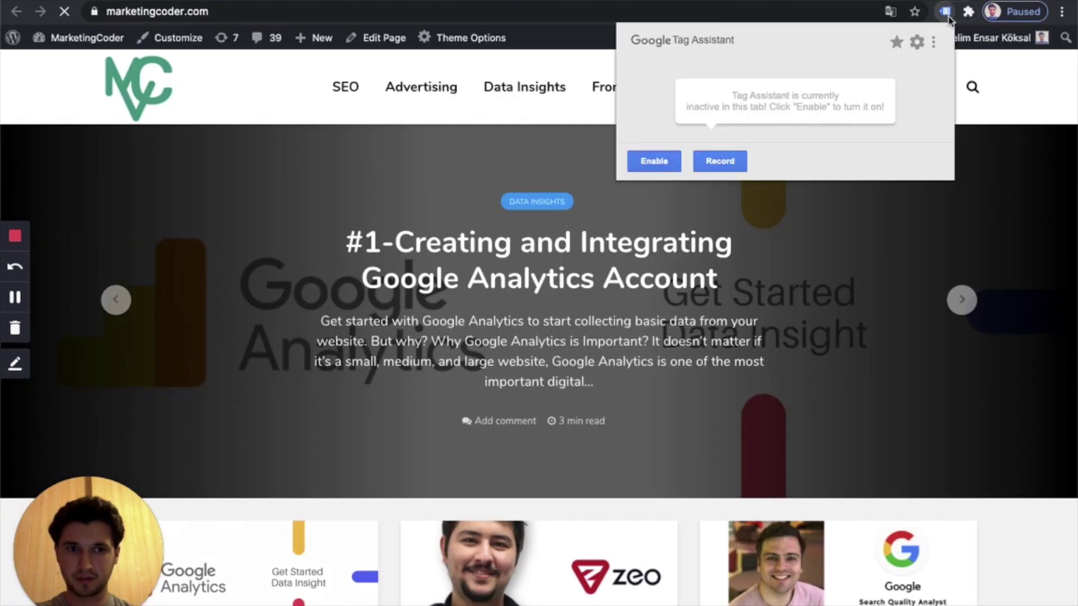
{"action": "left_click", "coordinate": [667, 164]}
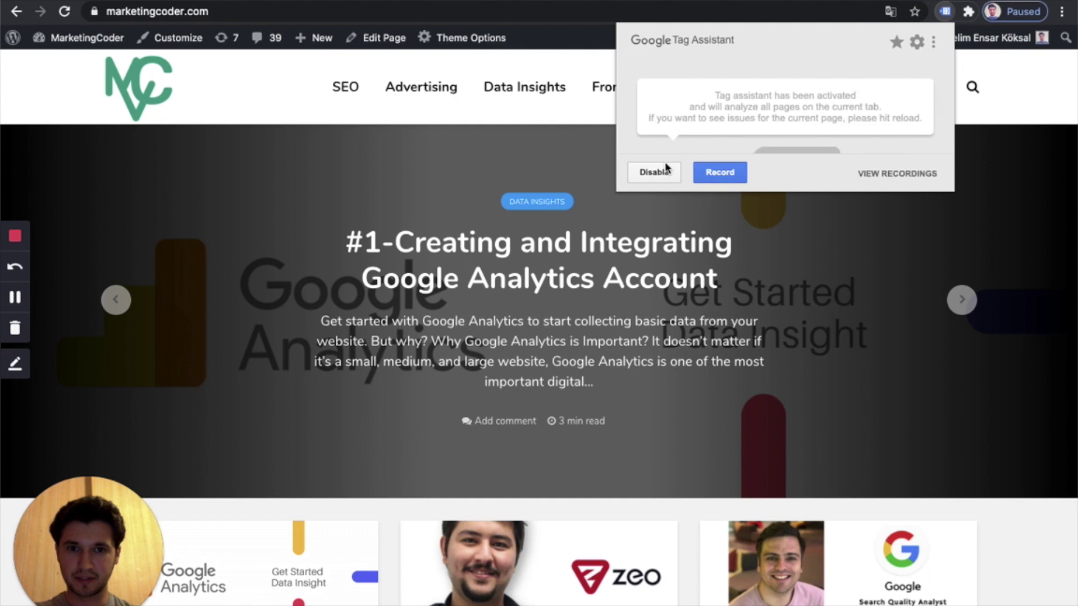
{"action": "left_click", "coordinate": [713, 172]}
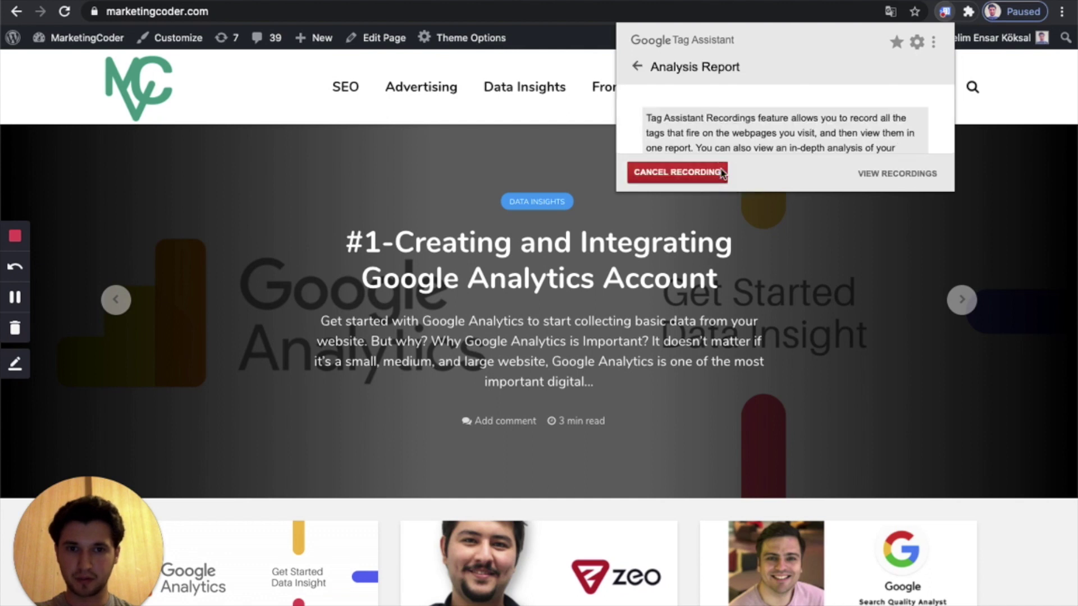
{"action": "left_click", "coordinate": [65, 12]}
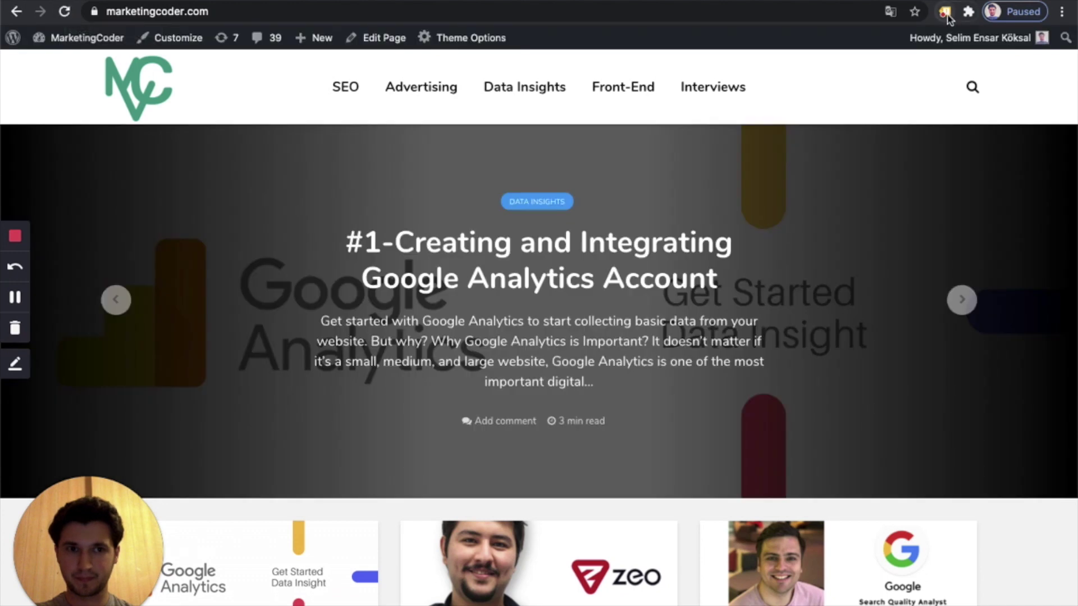
{"action": "left_click", "coordinate": [945, 12]}
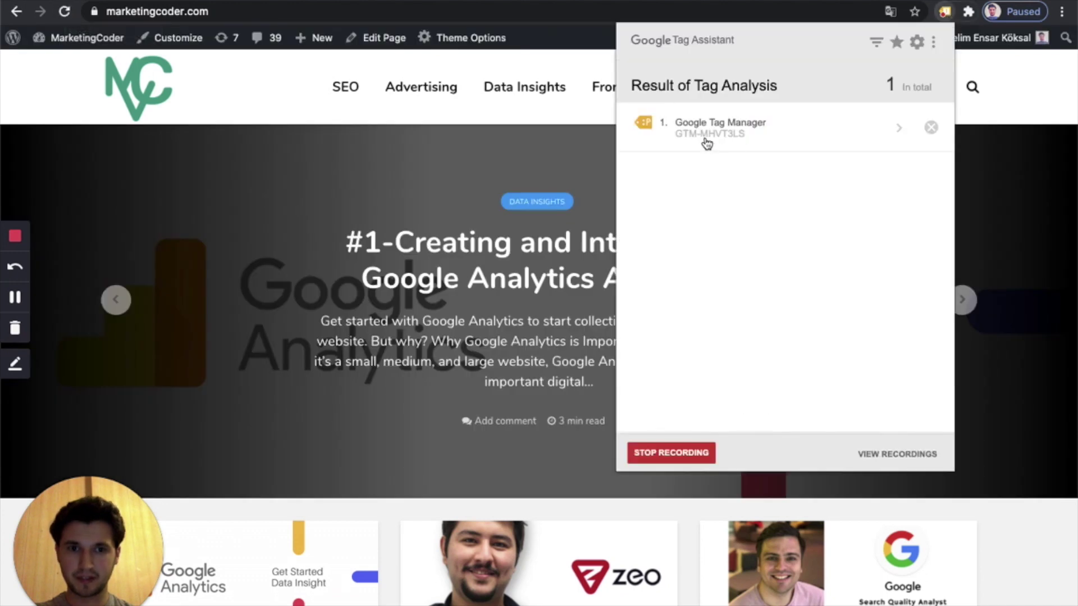